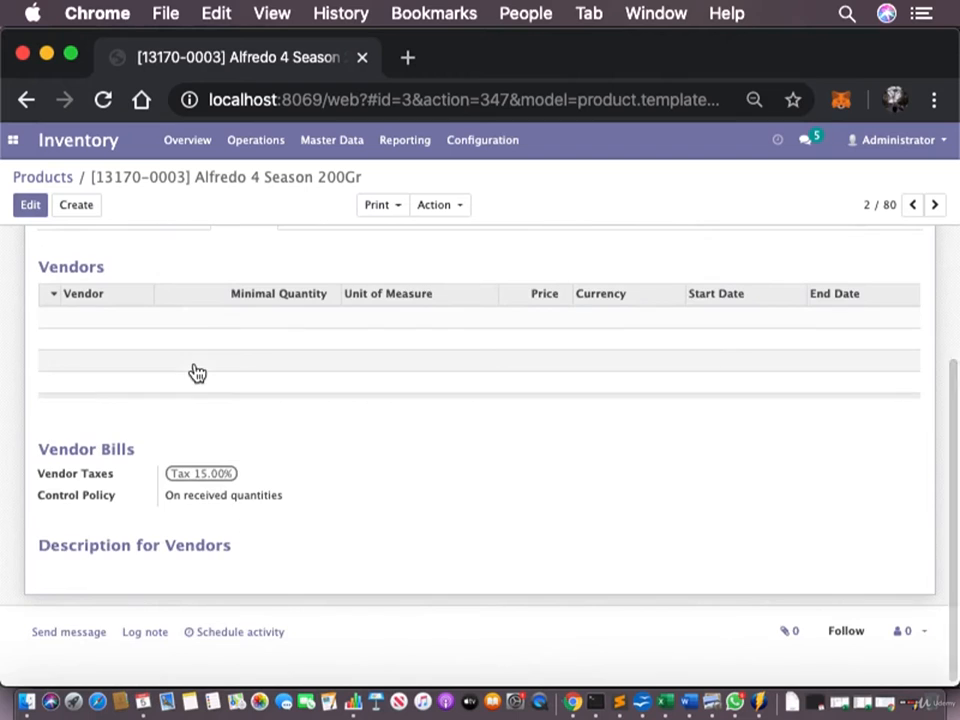
Add a vendor line to the Alfredo 4 Season 200Gr product's purchase details, choosing the last vendor suggested
scroll(193, 371, "up", 2)
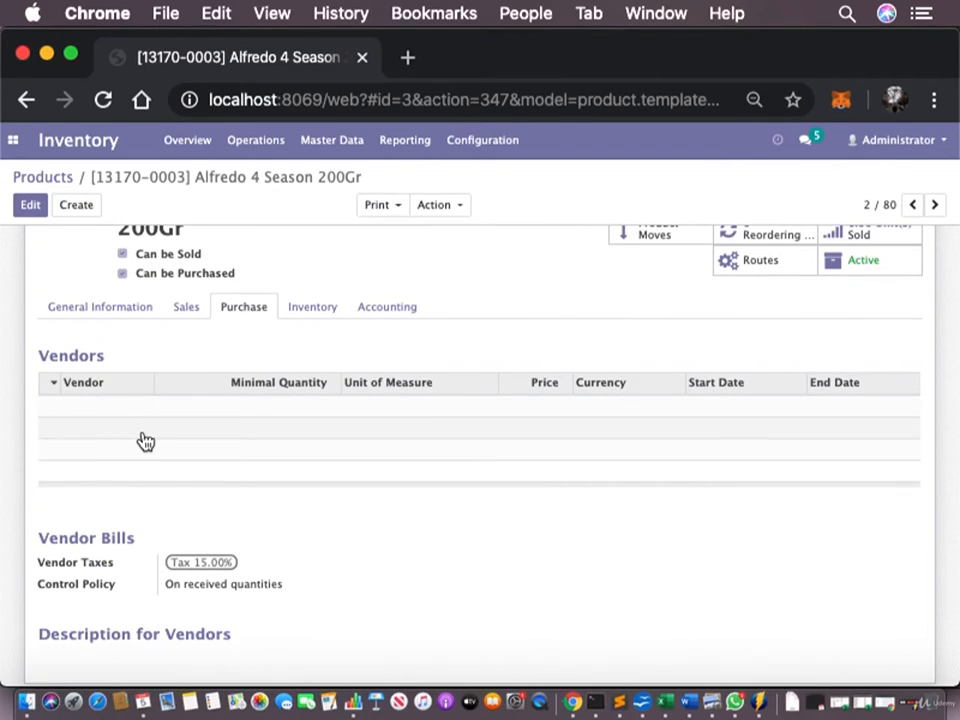
mouse_move(145, 441)
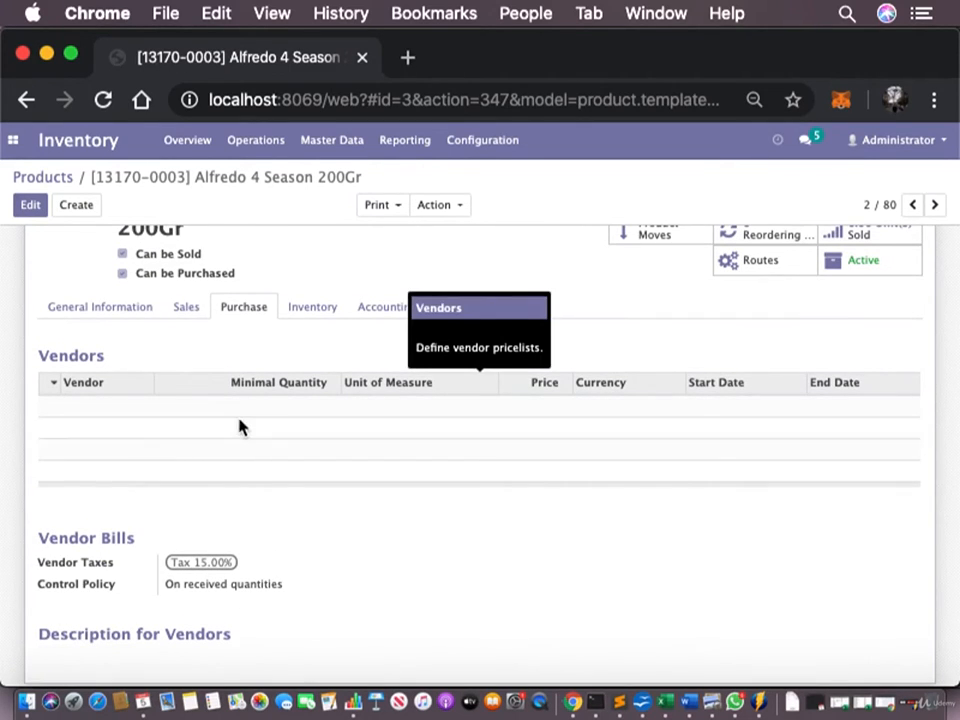
scroll(238, 426, "up", 2)
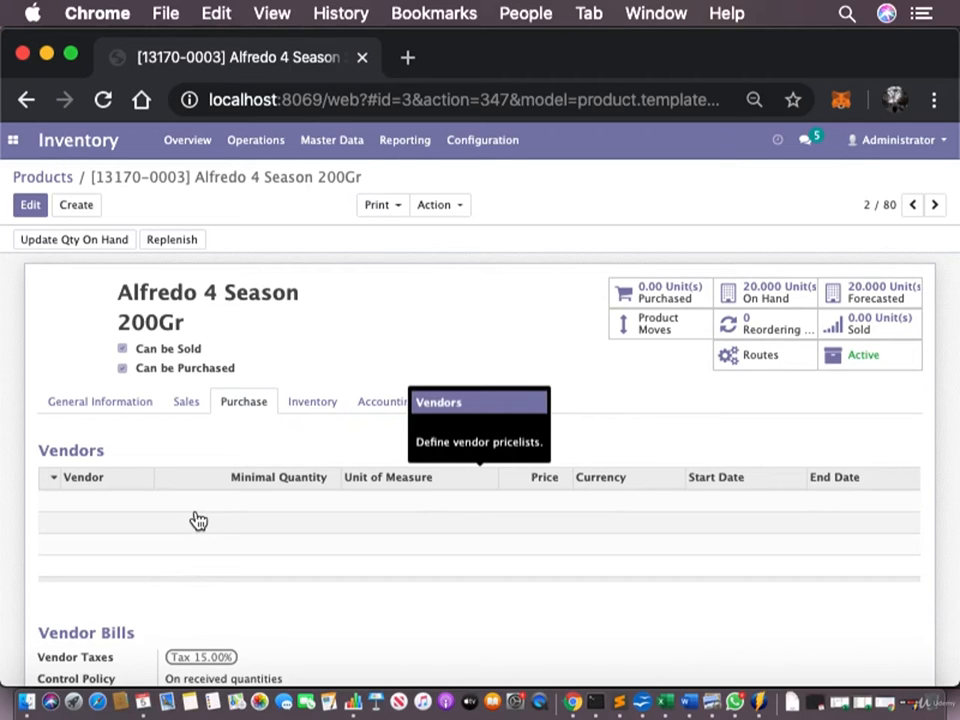
left_click(31, 205)
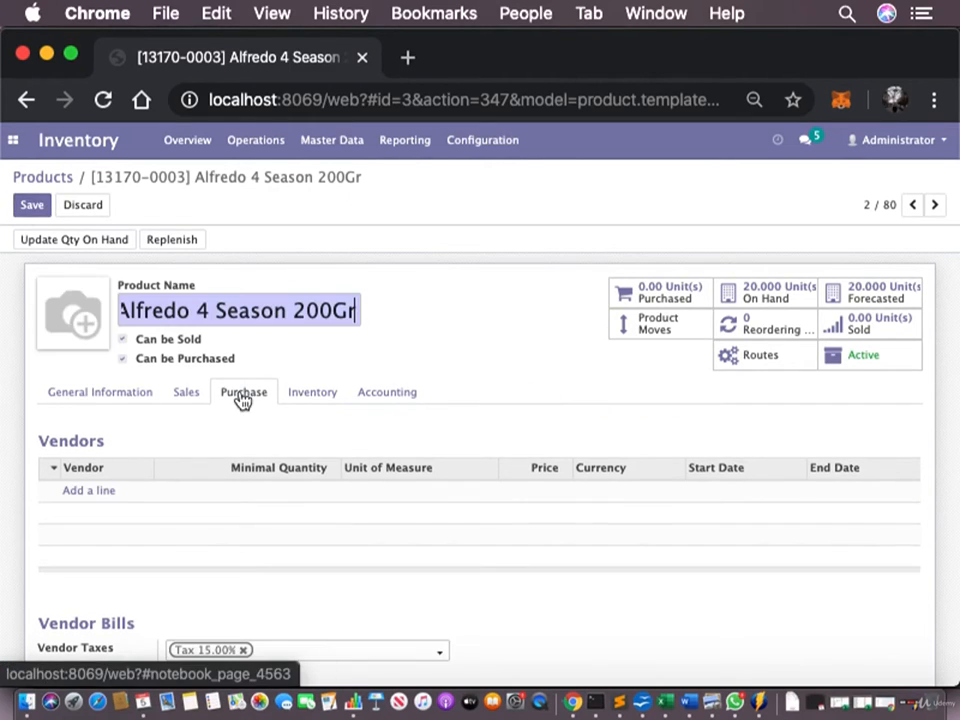
left_click(101, 494)
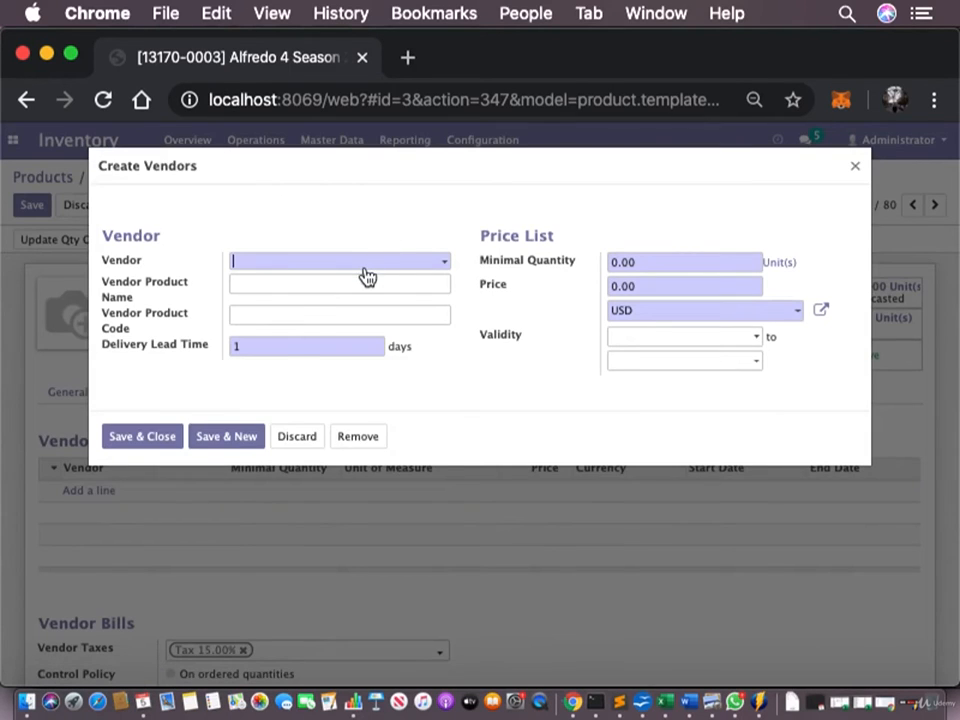
left_click(366, 268)
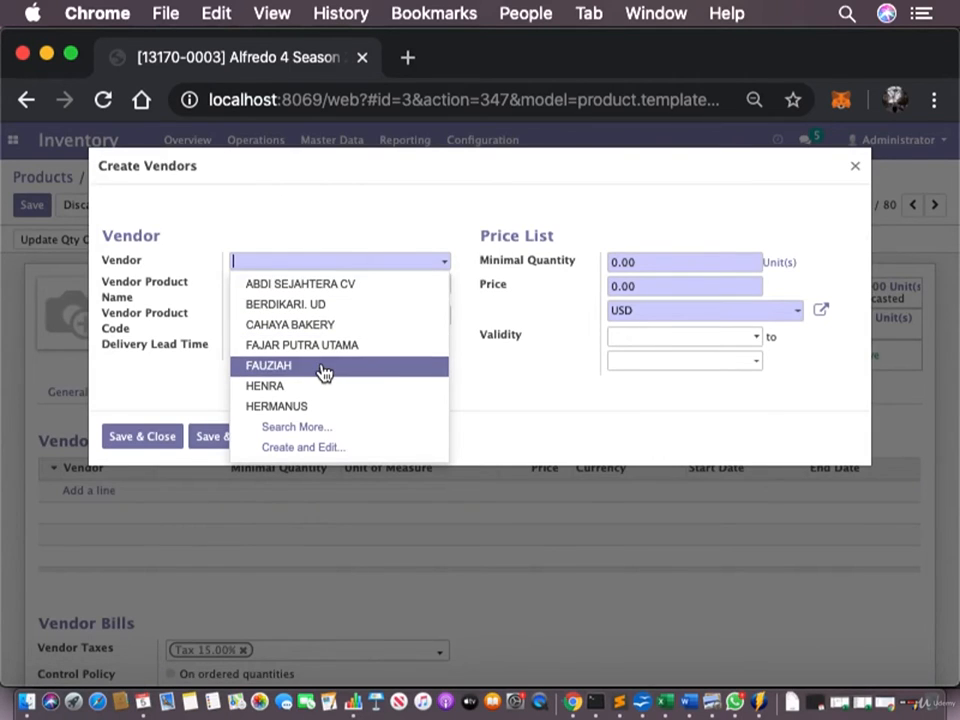
left_click(305, 408)
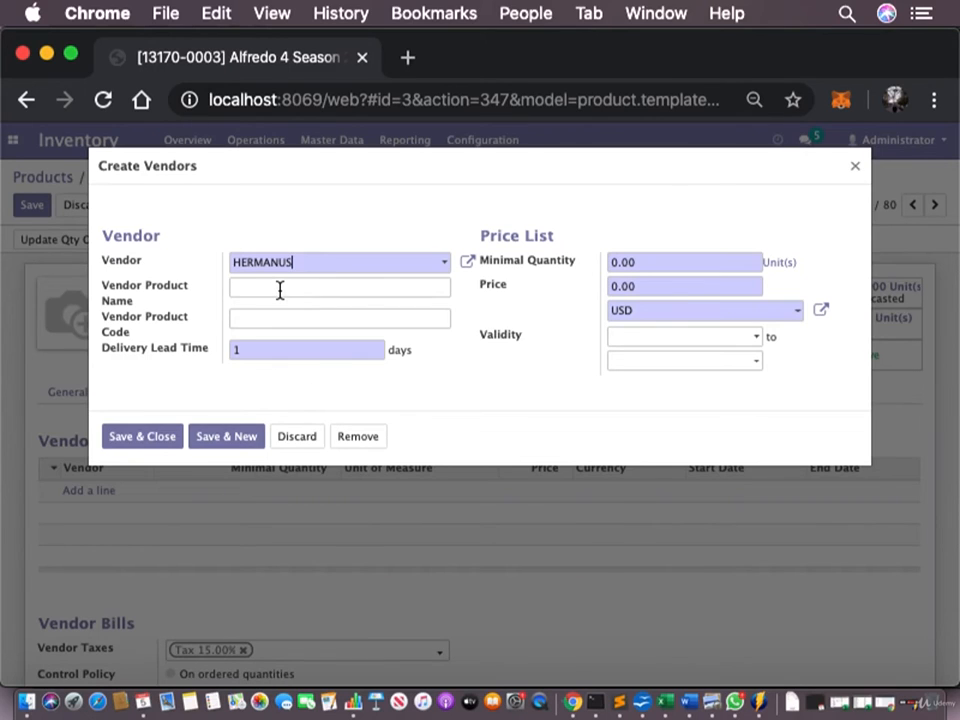
mouse_move(135, 298)
left_click(262, 288)
left_click(247, 316)
left_click(279, 265)
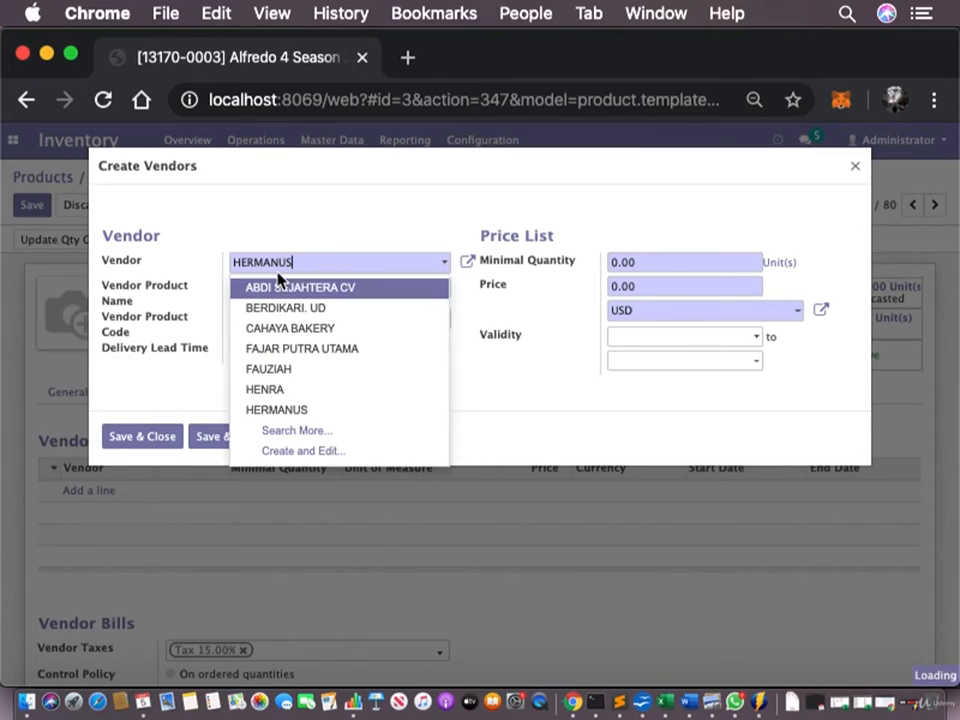
left_click(291, 206)
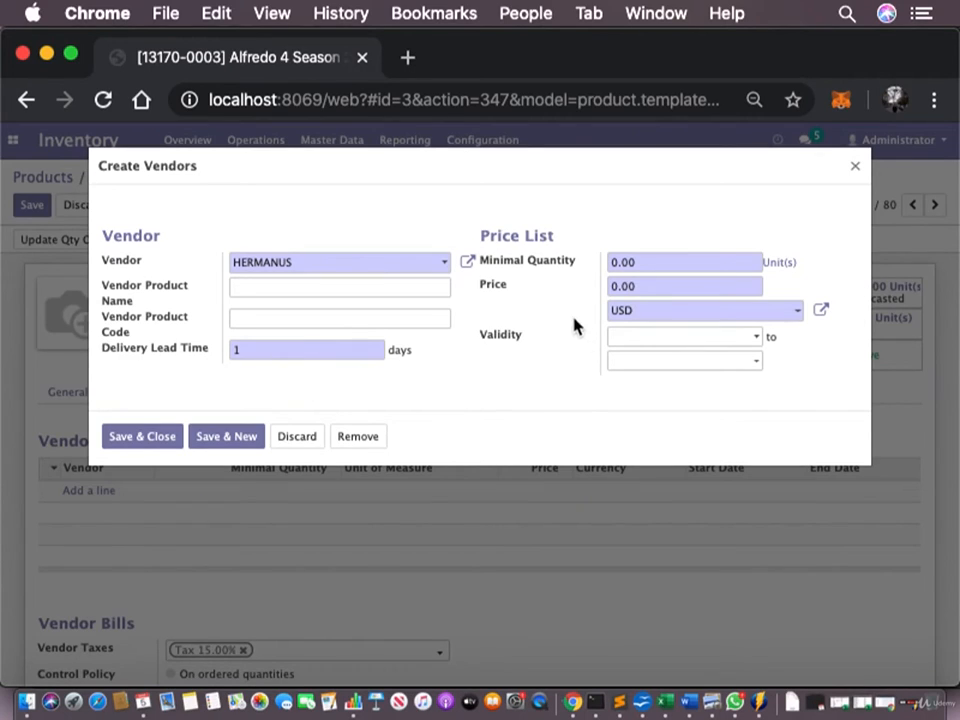
Set the vendor's minimal quantity to 10 and price to 100, and save the vendor line and the product
left_click(643, 266)
type("10")
key("Tab")
type("100")
left_click(152, 438)
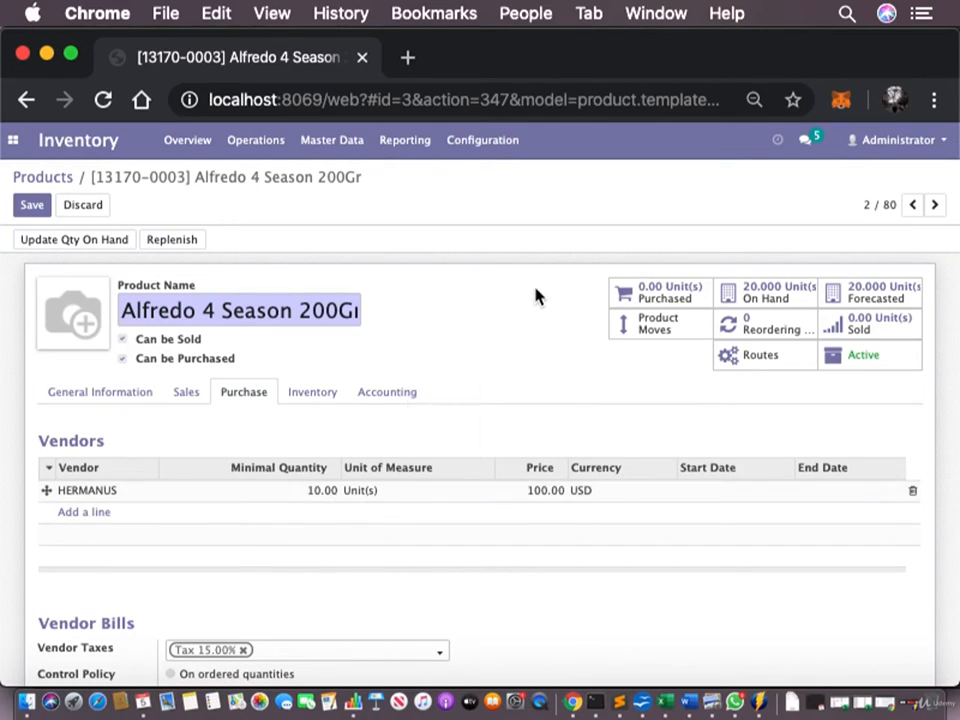
left_click(31, 210)
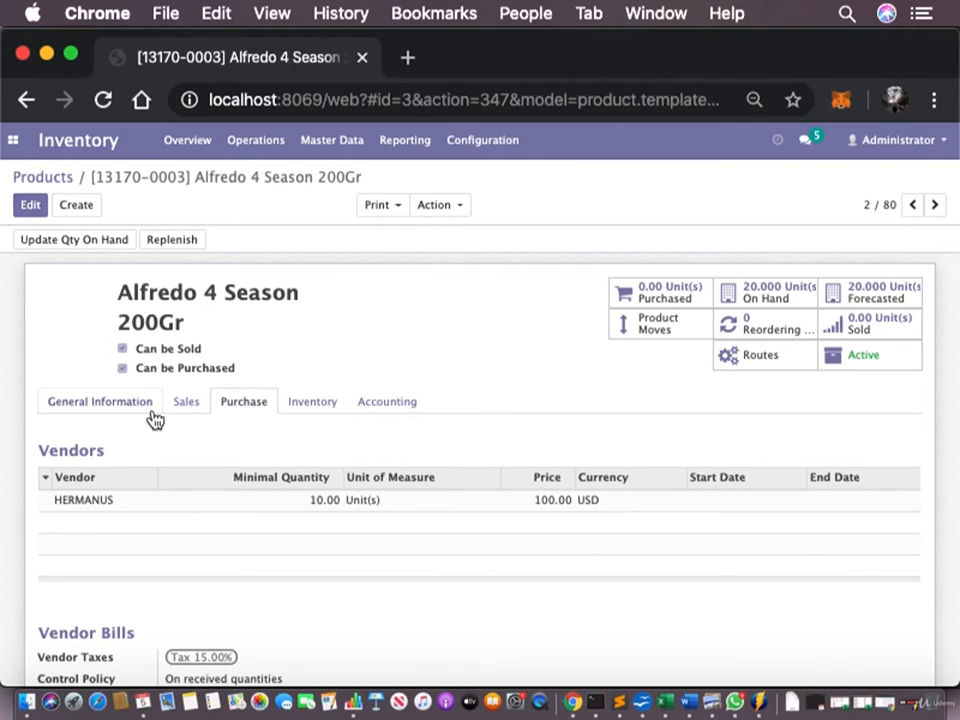
Create a reordering rule for the Alfredo 4 Season 200Gr product with minimum quantity 10 and maximum quantity 100
left_click(757, 330)
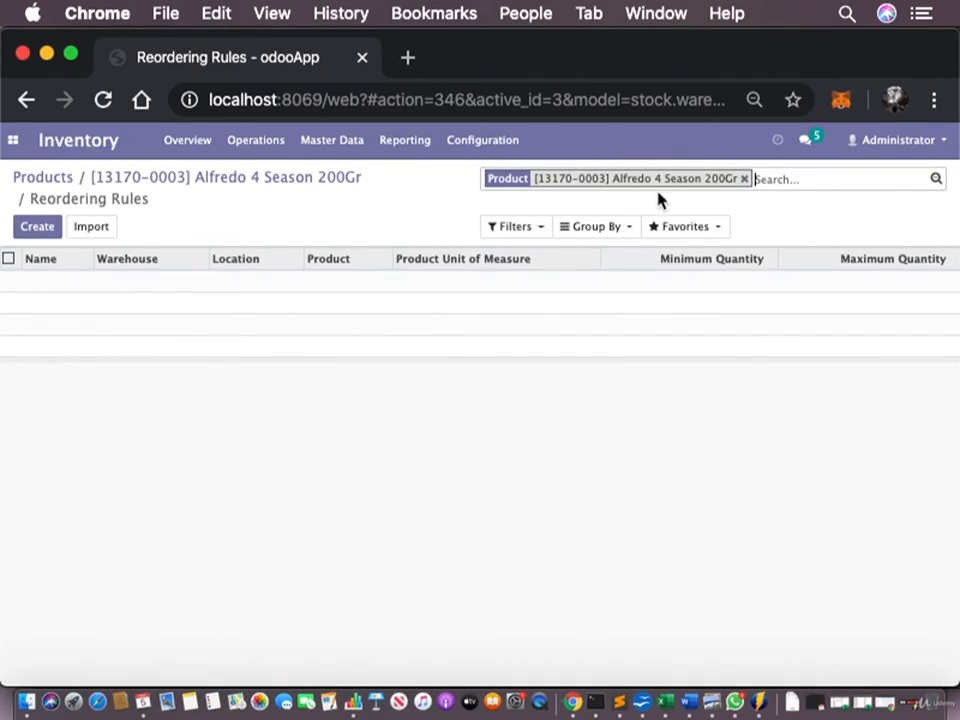
left_click(46, 228)
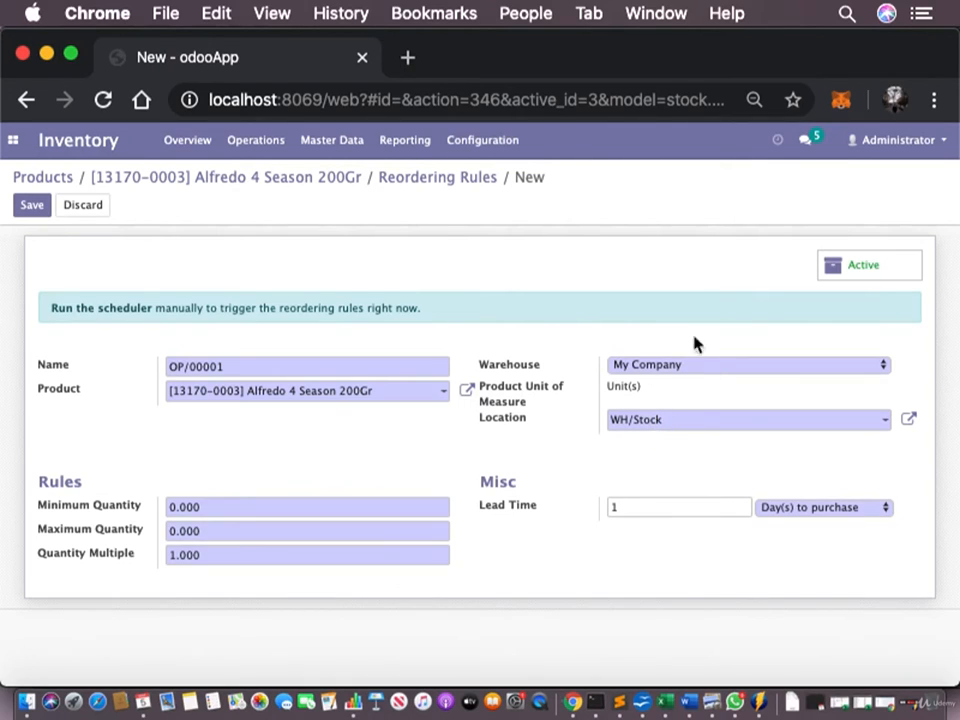
double_click(220, 507)
type("10")
left_click(220, 532)
double_click(223, 531)
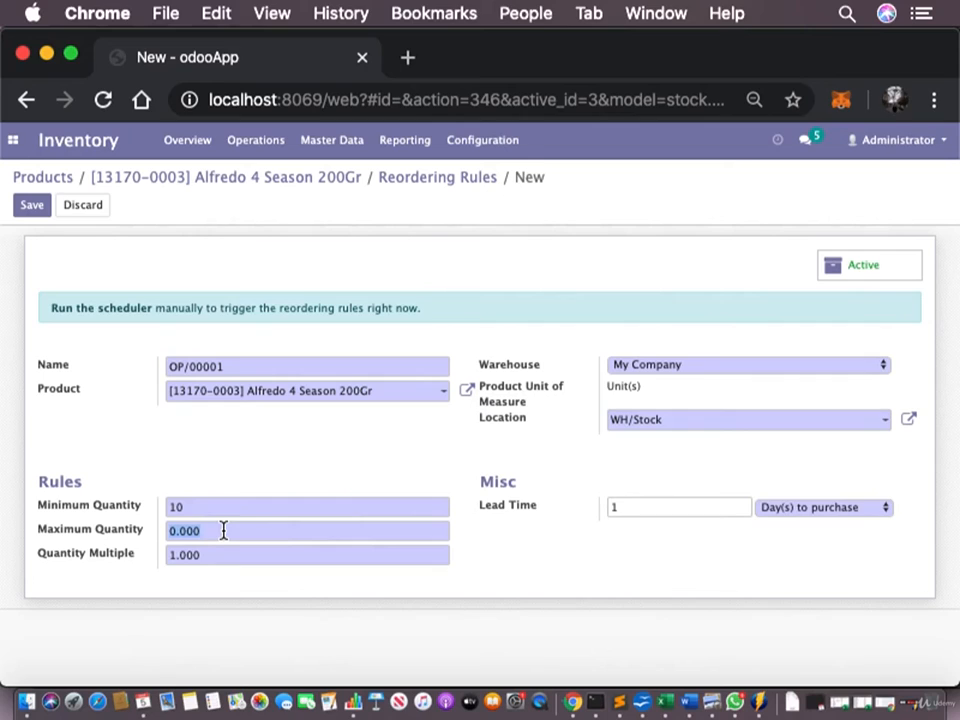
type("100")
Set the quantity multiple to 1 and save the reordering rule
double_click(217, 556)
type("5")
double_click(207, 553)
type("1")
left_click(253, 400)
left_click(253, 400)
left_click(30, 205)
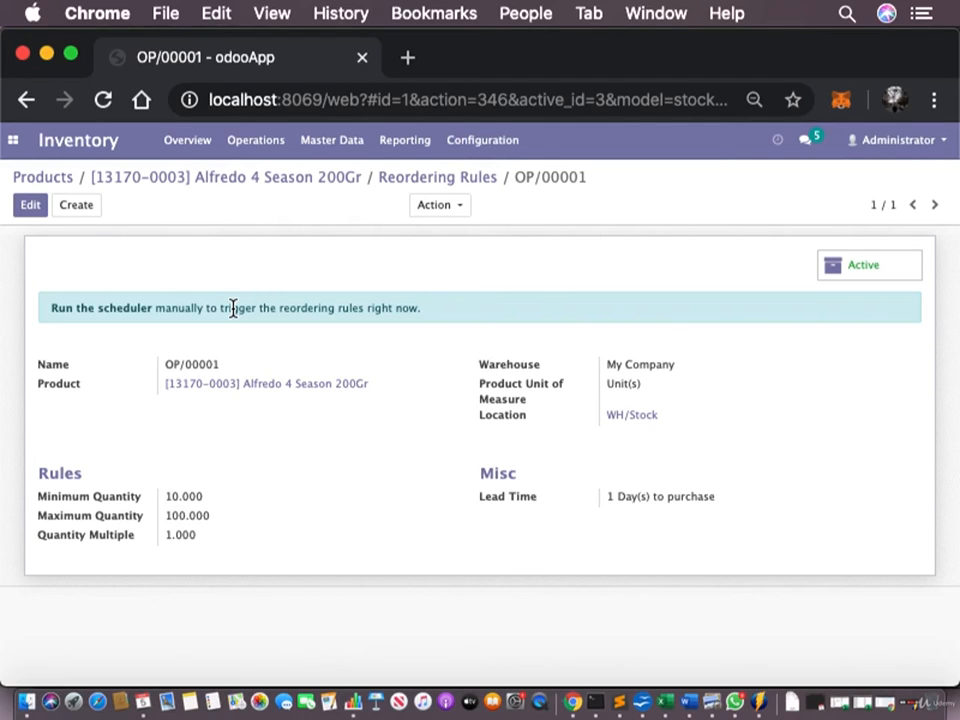
Check the reorder limits on the product page, and set the rule's minimum quantity to 50 and save it
left_click(263, 390)
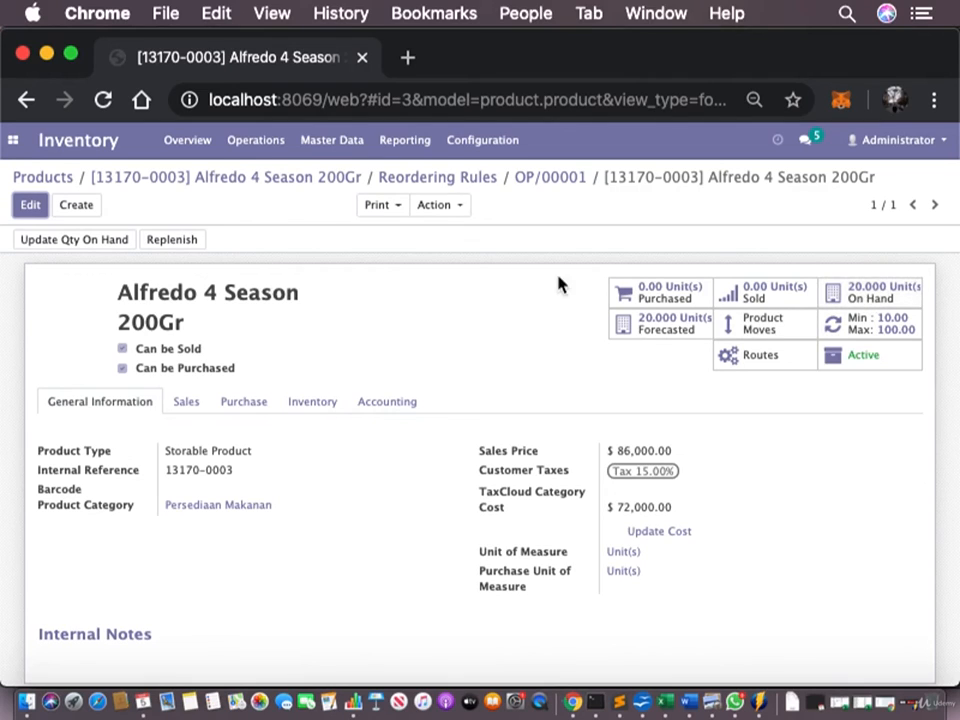
left_click(551, 179)
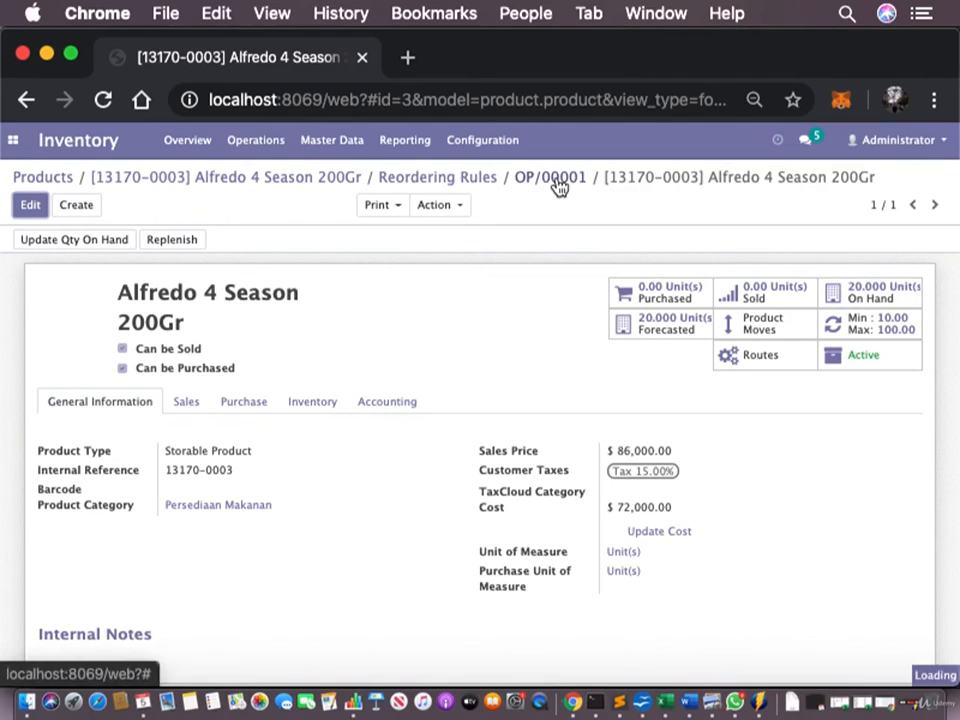
double_click(185, 496)
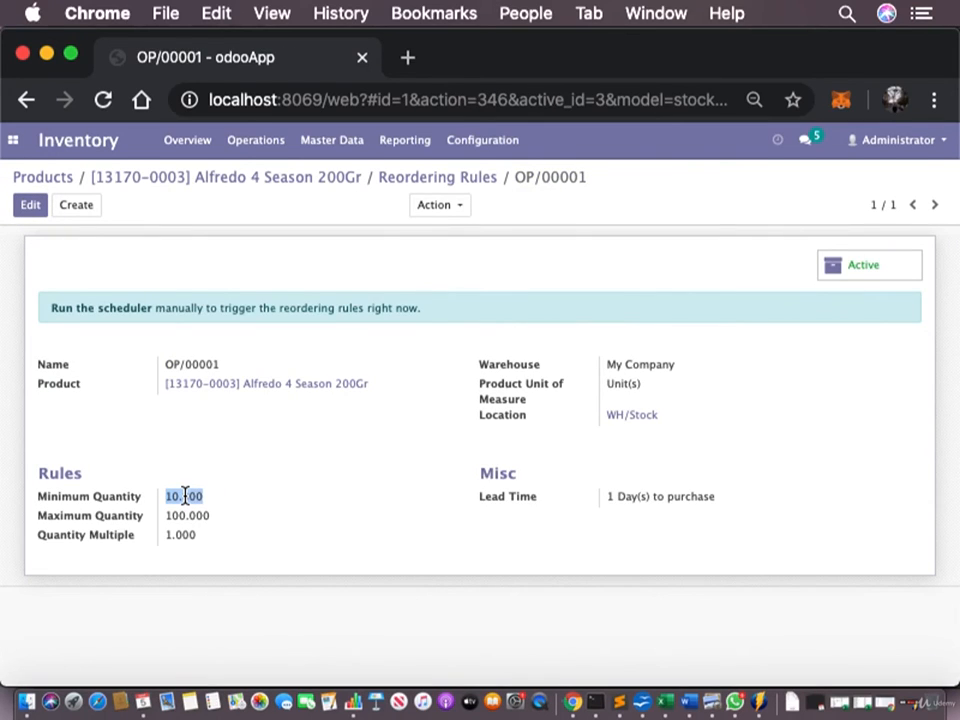
left_click(24, 204)
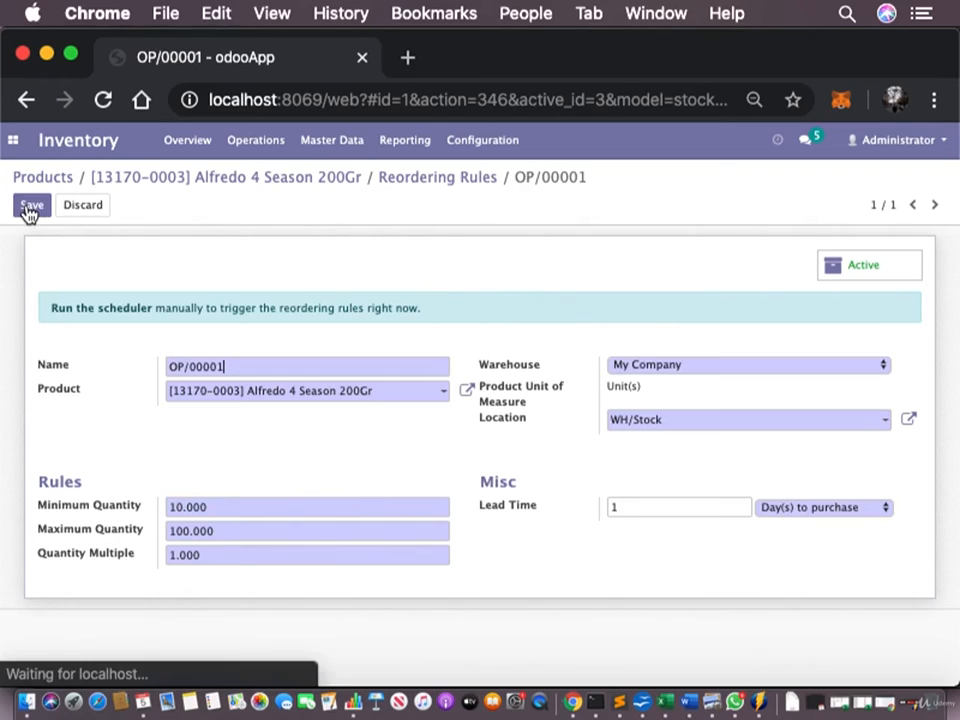
double_click(234, 504)
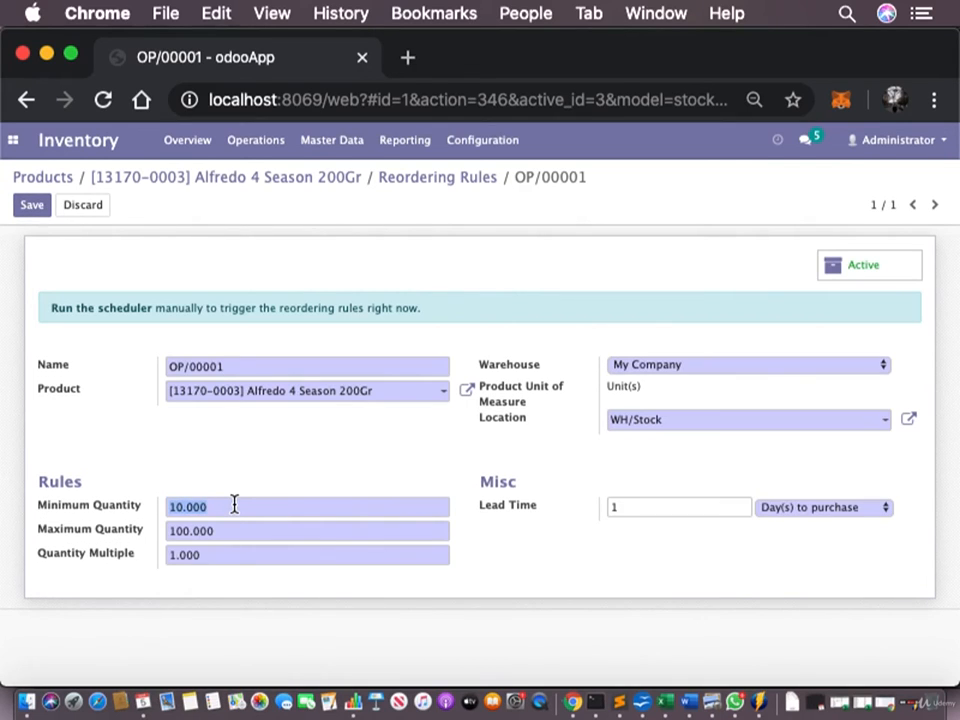
type("50")
left_click(30, 206)
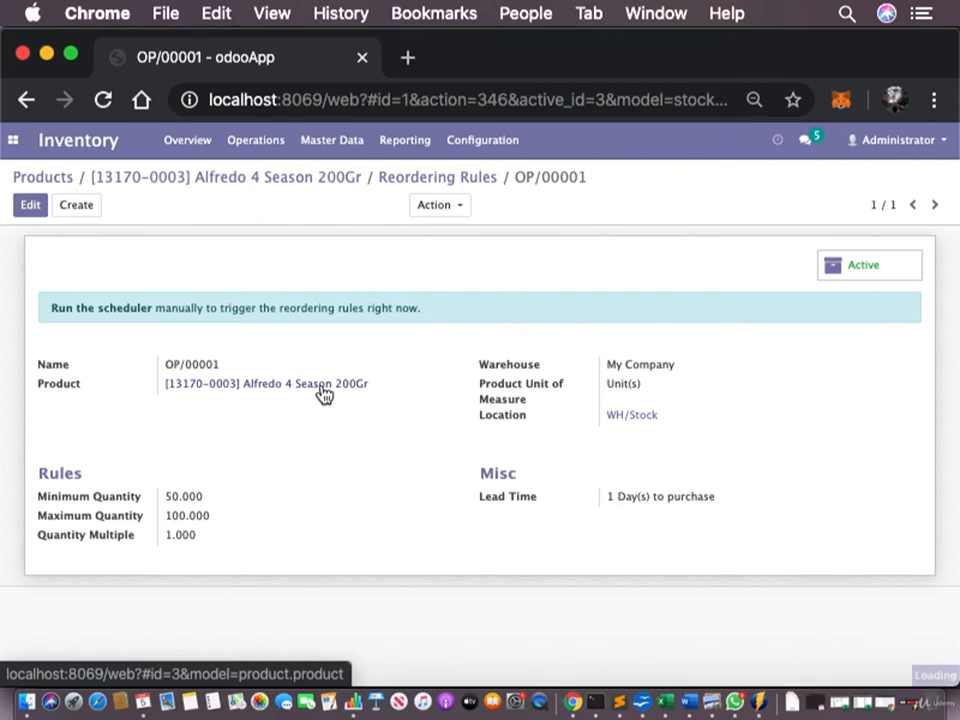
Review the product's updated reorder limits and run the scheduler manually from its reordering rule
left_click(325, 394)
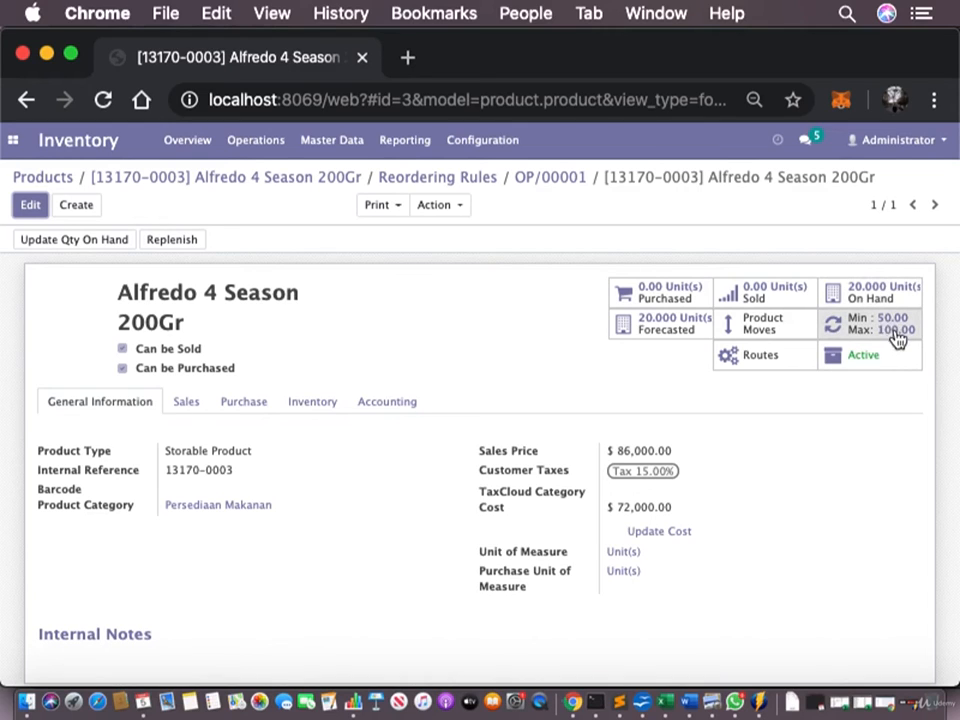
left_click(568, 178)
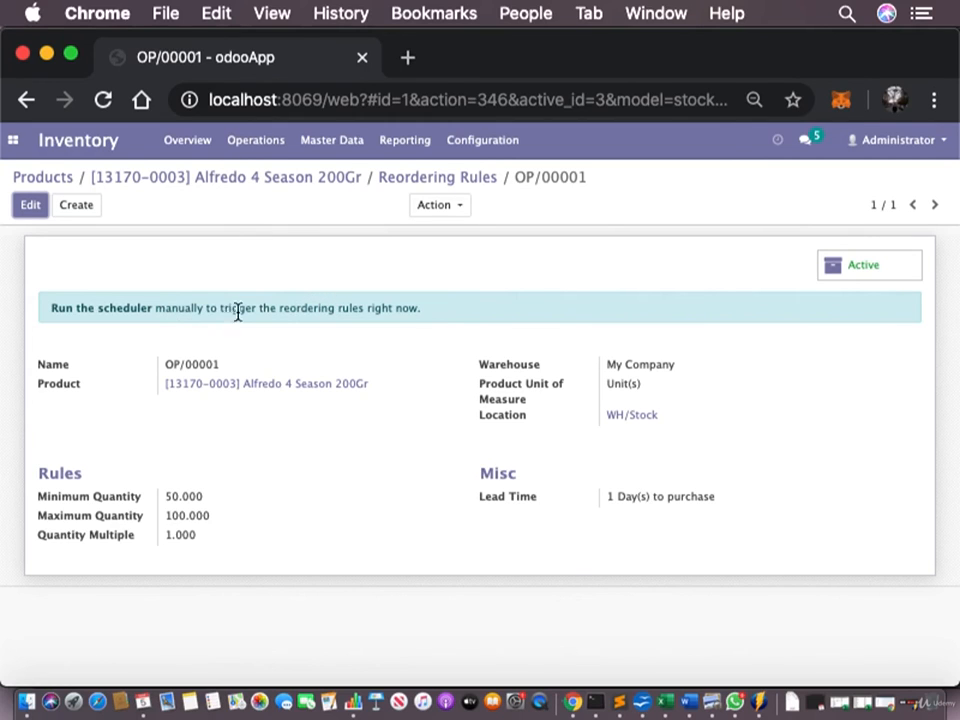
left_click(130, 318)
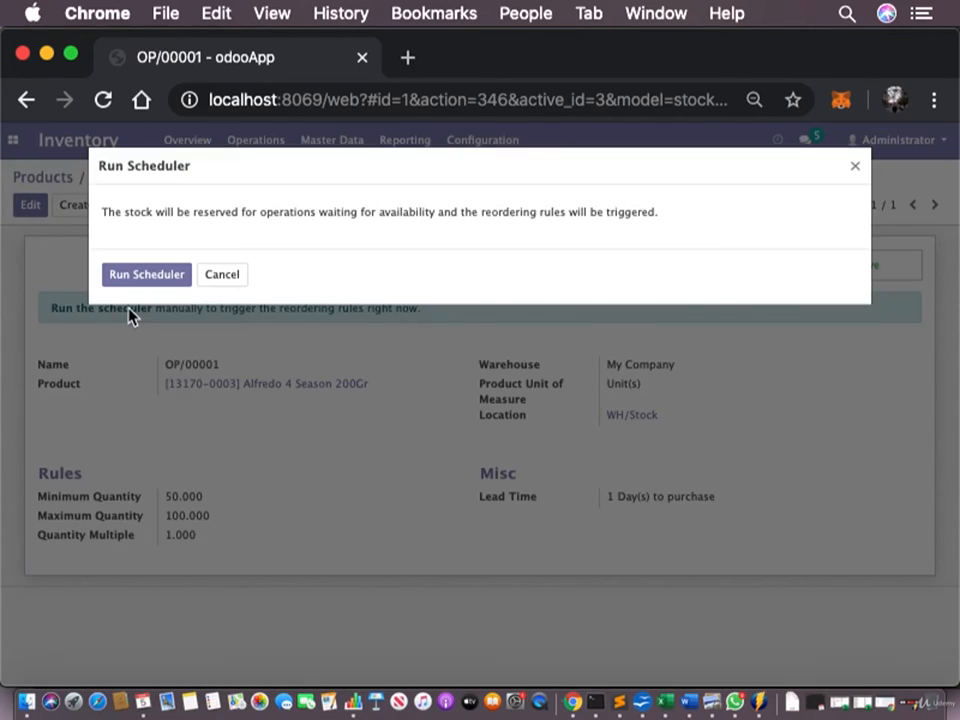
left_click(158, 274)
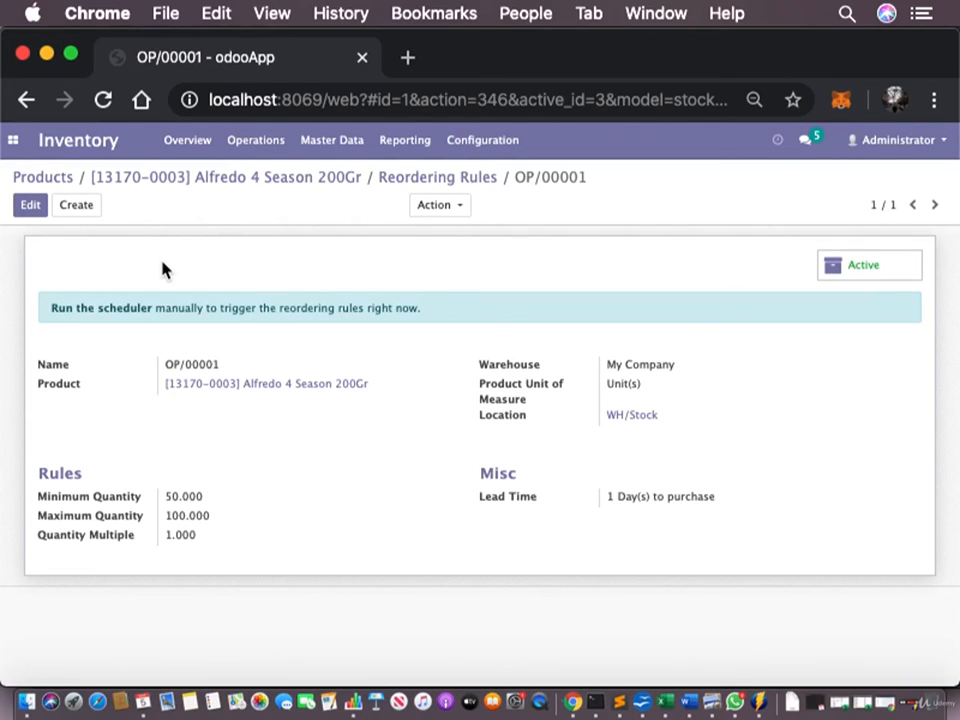
Go to the Purchase module's requests for quotation and open the one with source document OP/00001
left_click(400, 180)
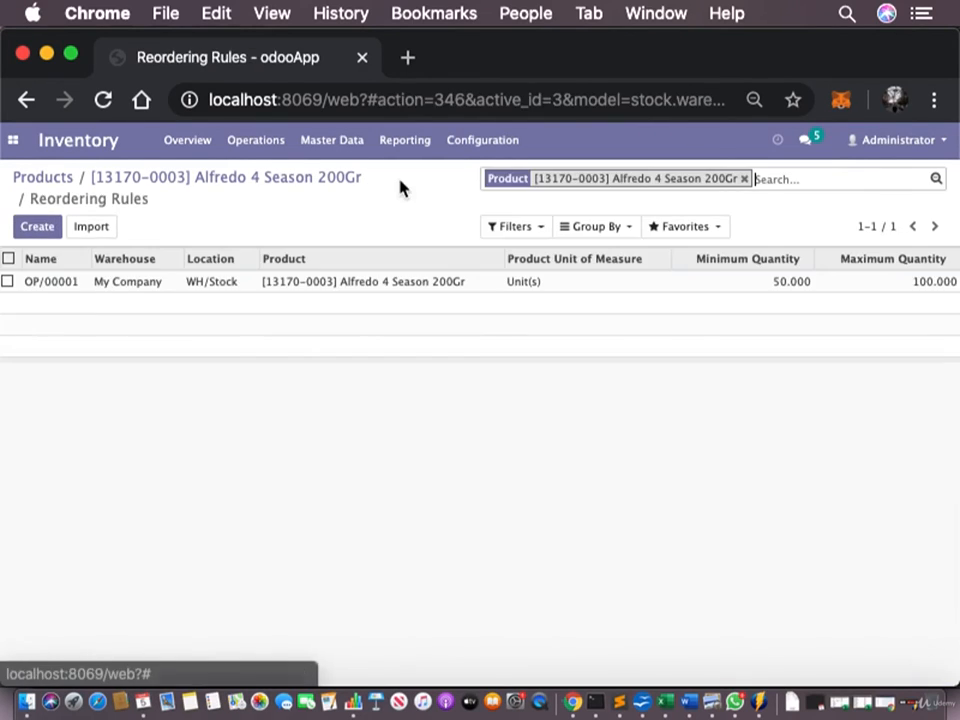
left_click(288, 178)
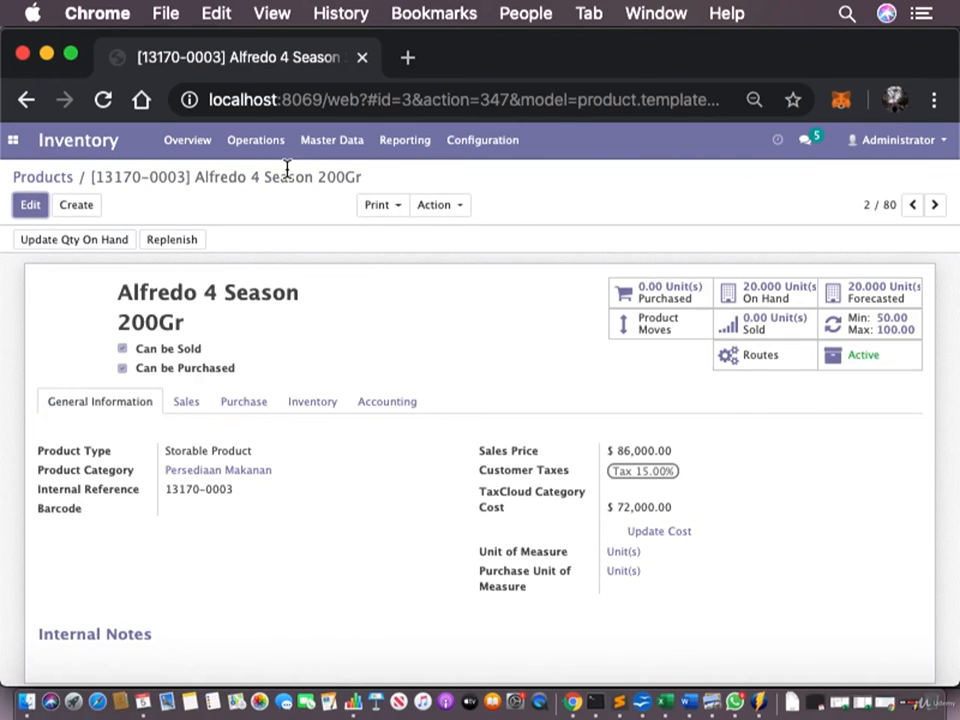
left_click(12, 141)
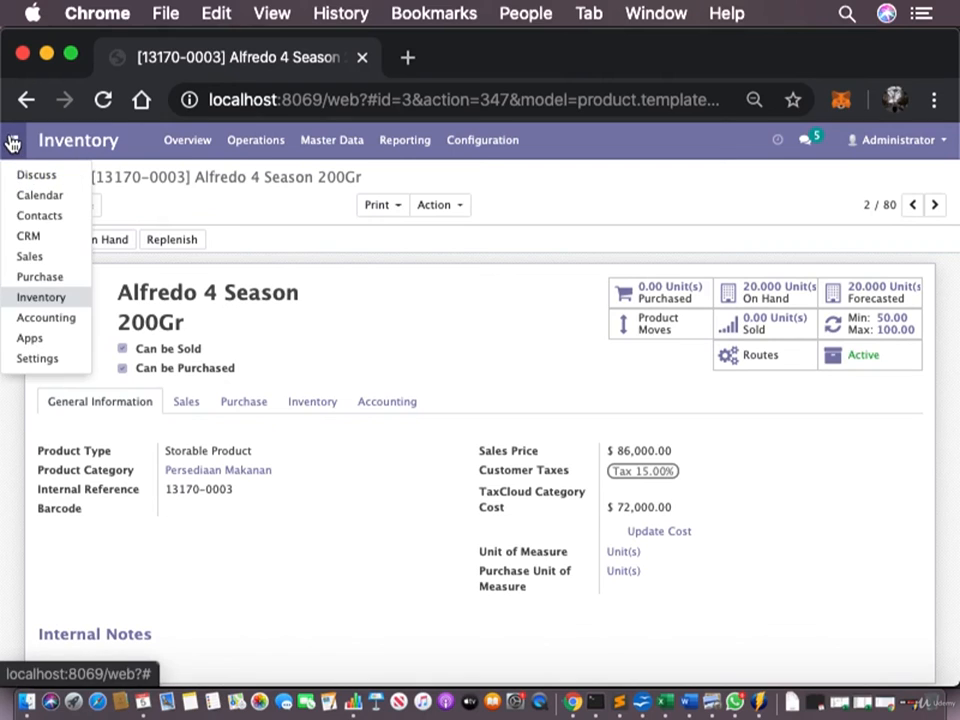
left_click(53, 281)
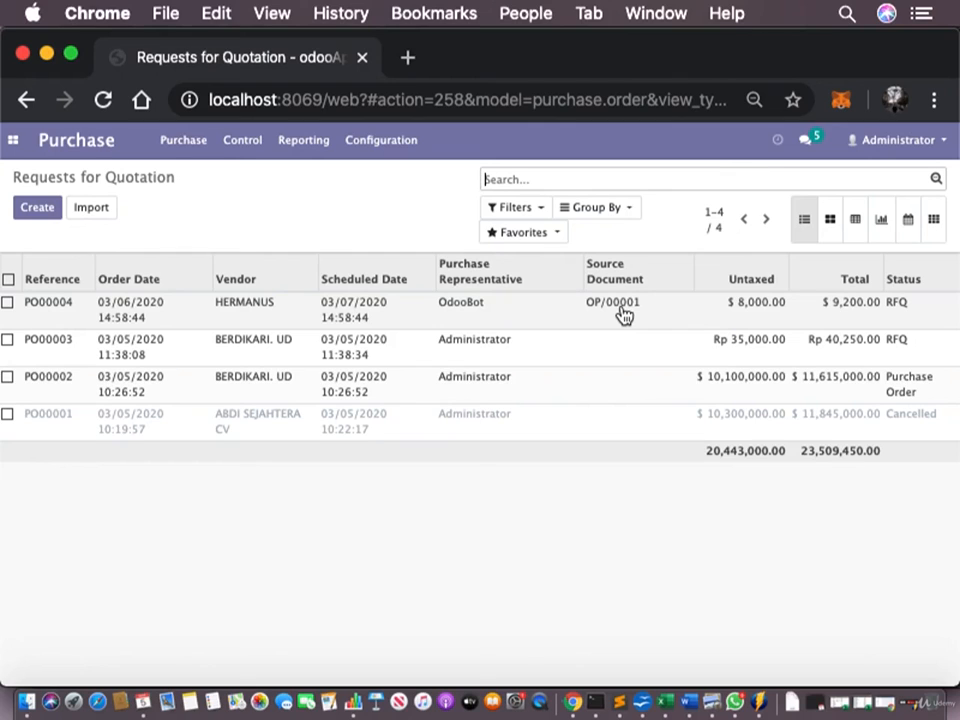
left_click(192, 145)
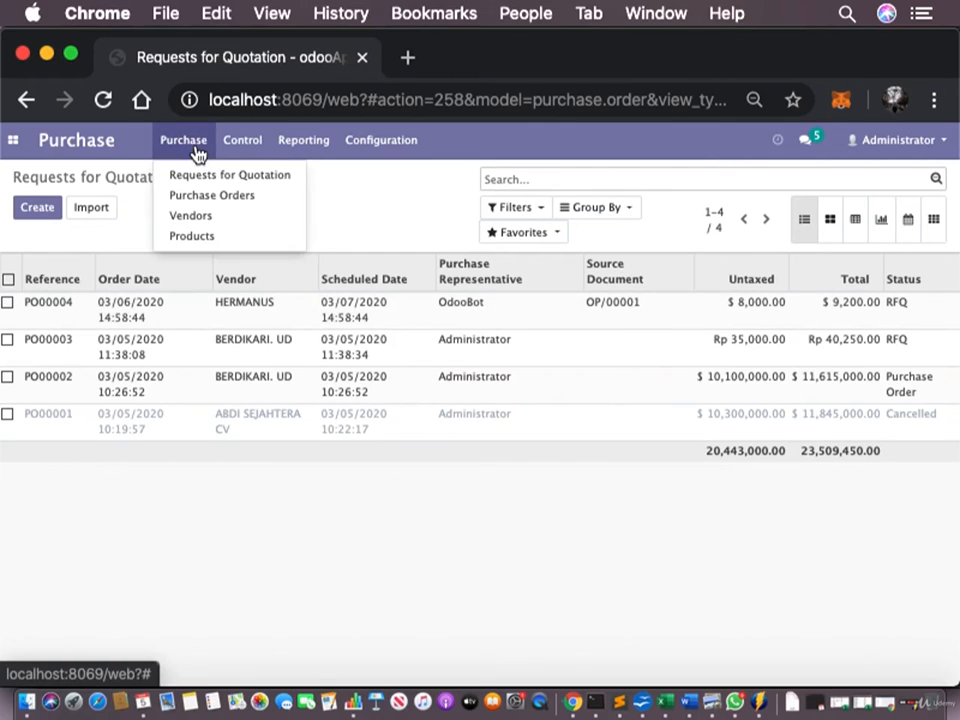
left_click(203, 181)
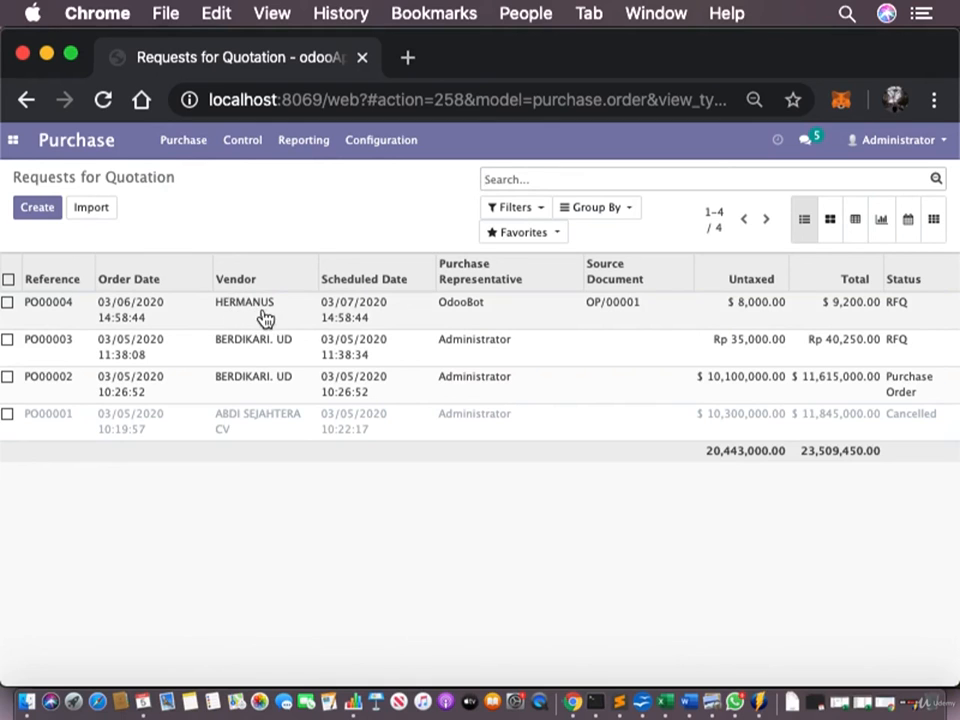
left_click(553, 313)
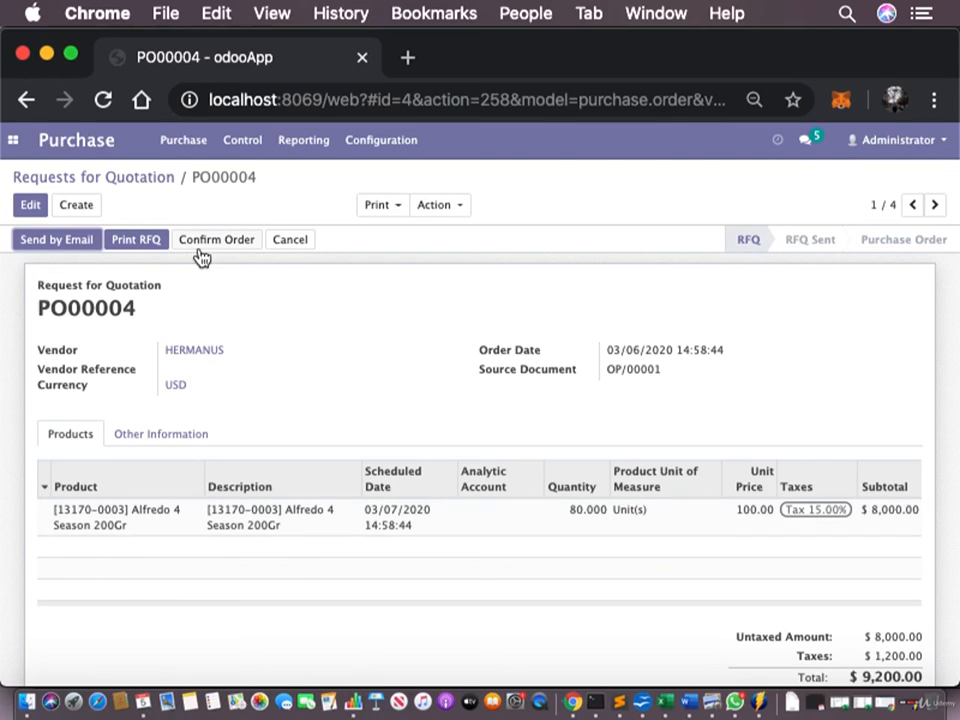
Examine the quotation's editable line quantity and vendor choices, leave edit mode, and review its totals and activity log
left_click(30, 206)
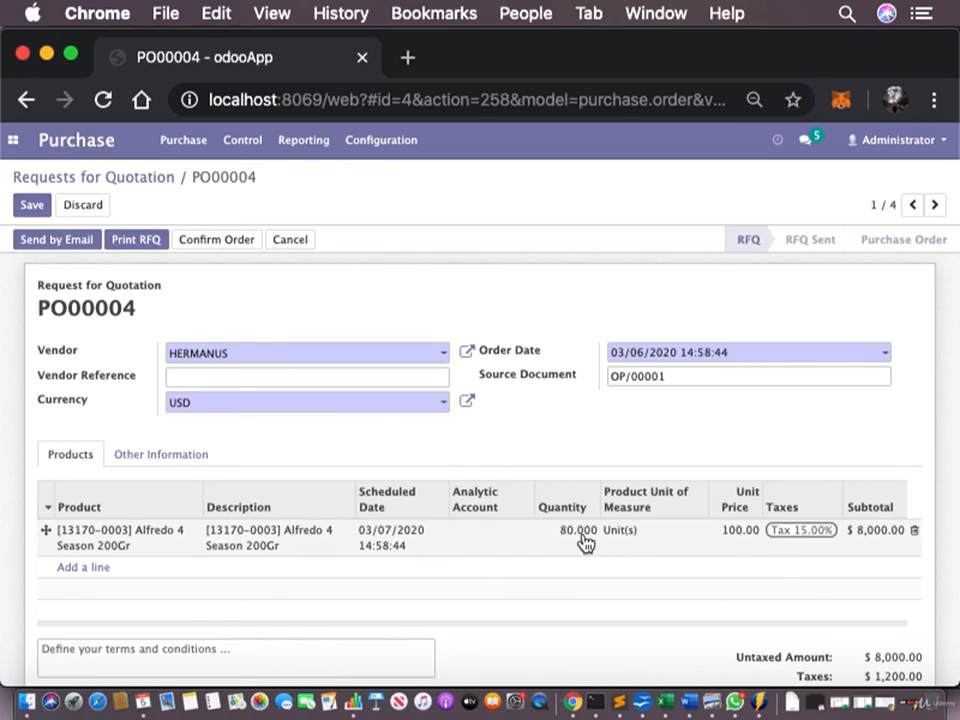
left_click(584, 531)
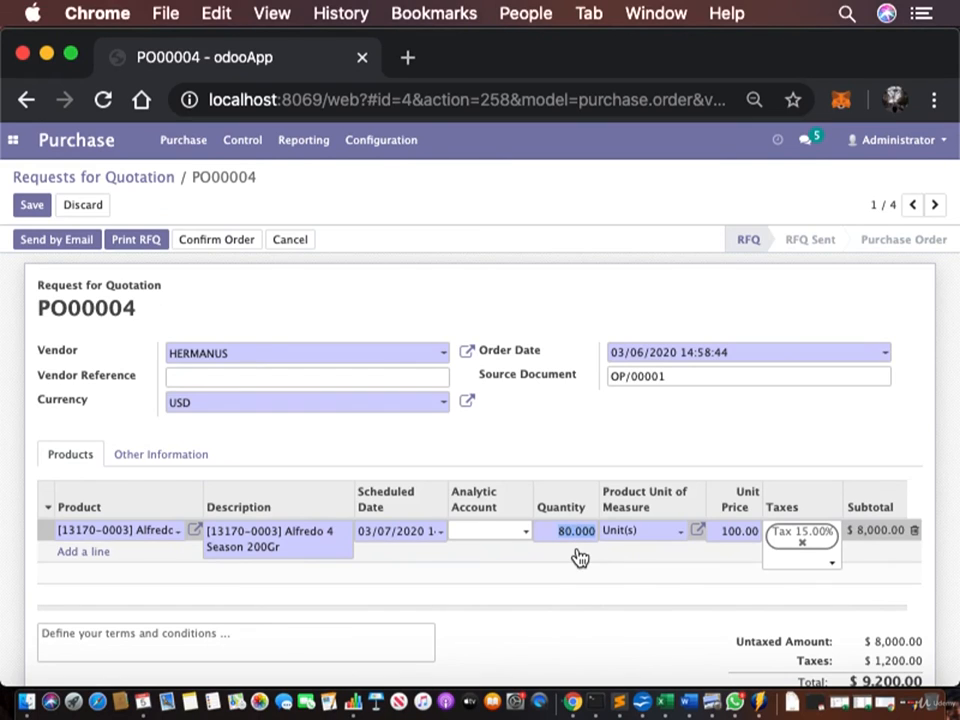
left_click(260, 352)
left_click(262, 353)
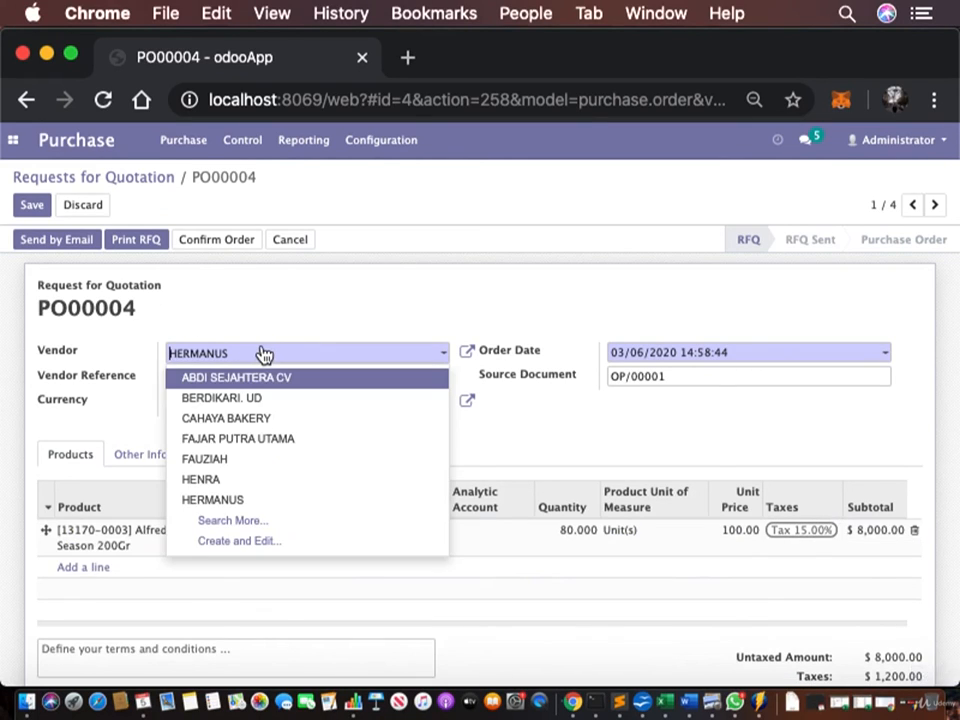
left_click(199, 306)
left_click(30, 204)
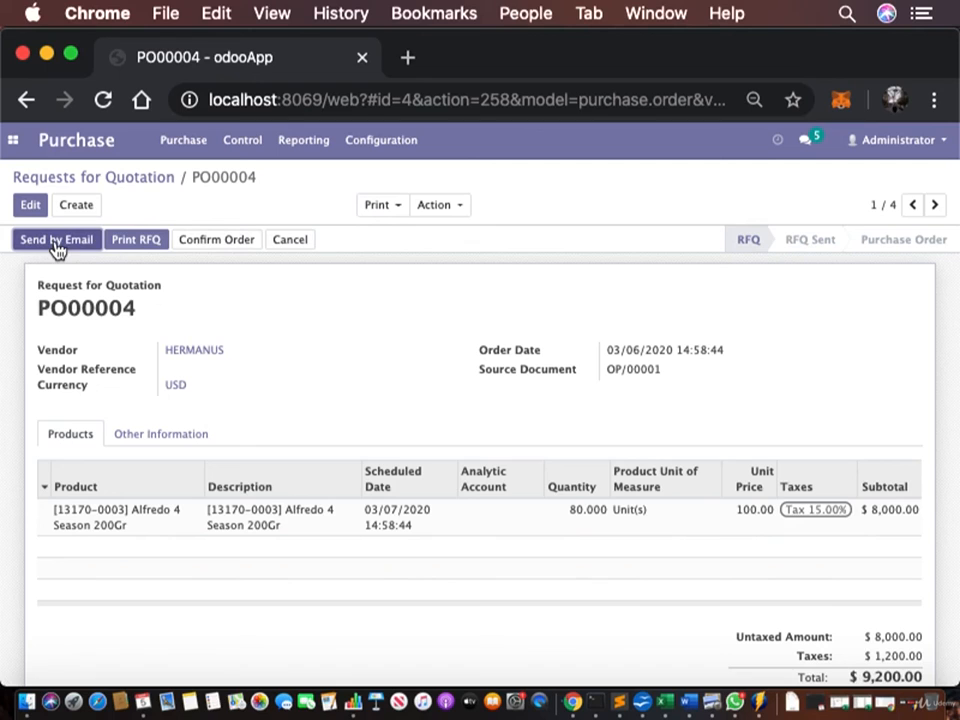
scroll(274, 392, "down", 3)
scroll(274, 392, "up", 3)
scroll(386, 388, "down", 5)
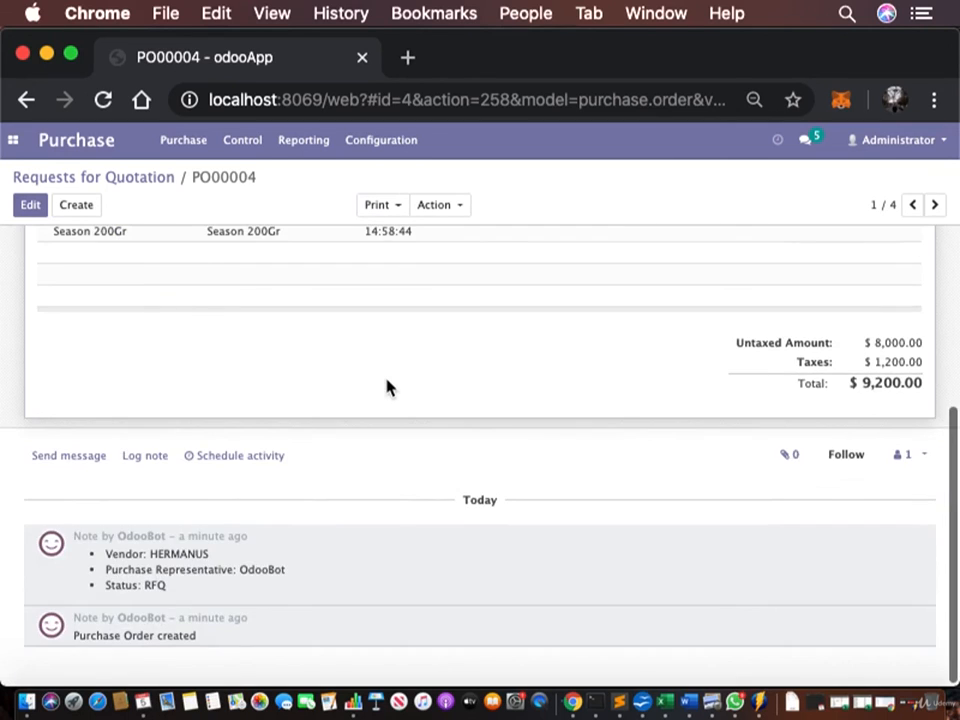
scroll(386, 388, "up", 5)
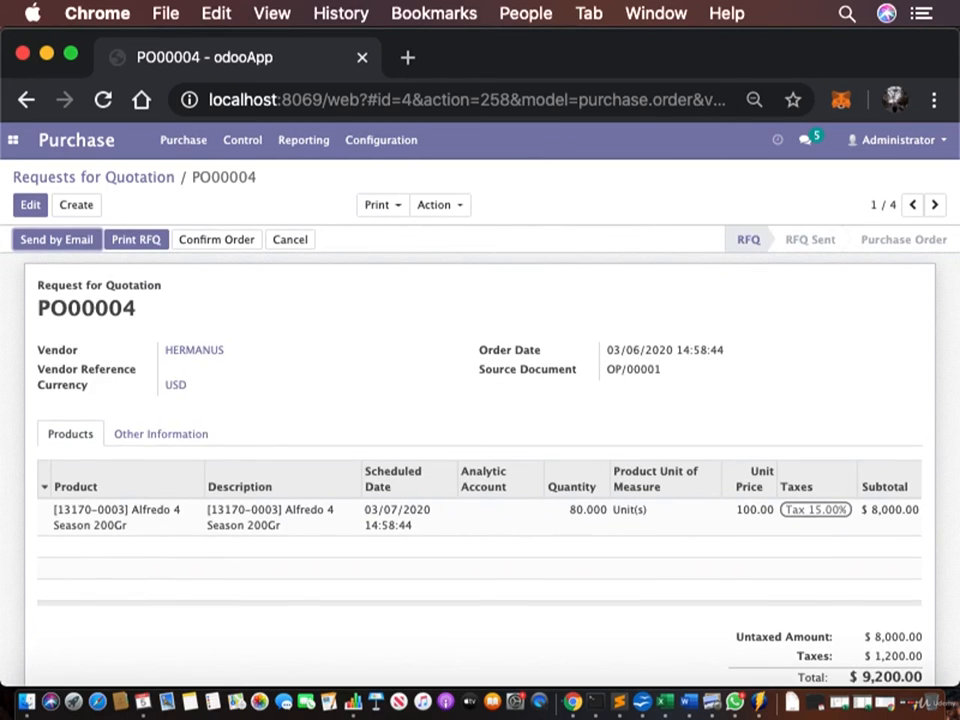